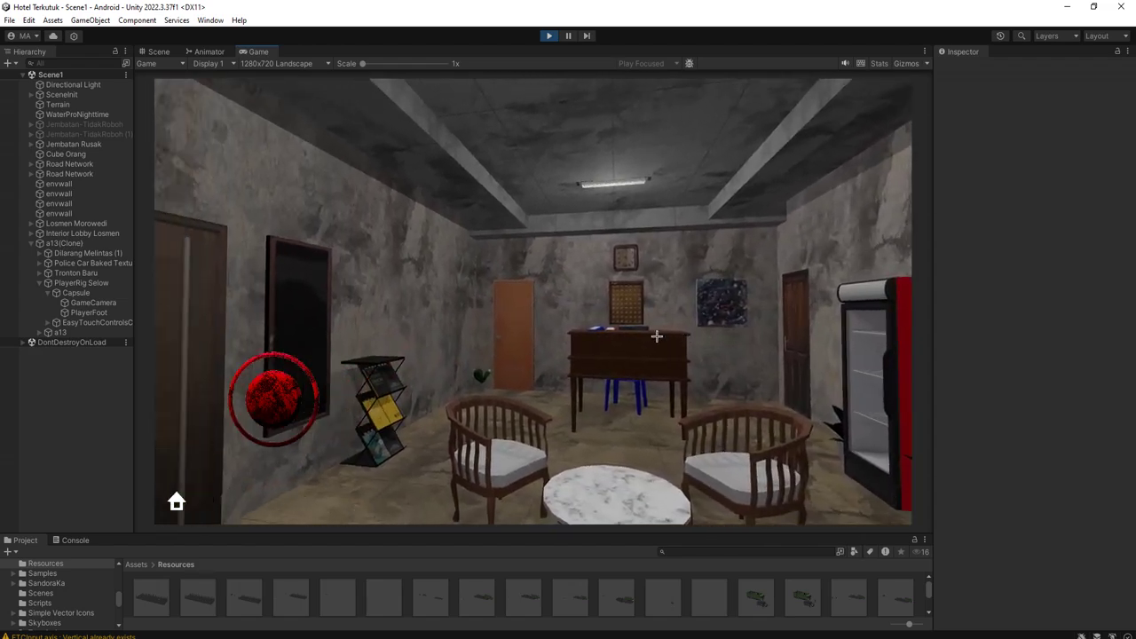
# Pan the player's view across the lobby — fridge, ceiling beam, desk — then switch to the store page
pyautogui.moveTo(657, 338)
pyautogui.mouseDown()
pyautogui.moveTo(650, 362)
pyautogui.moveTo(675, 424)
pyautogui.moveTo(738, 408)
pyautogui.moveTo(715, 388)
pyautogui.moveTo(616, 386)
pyautogui.moveTo(621, 344)
pyautogui.mouseUp()
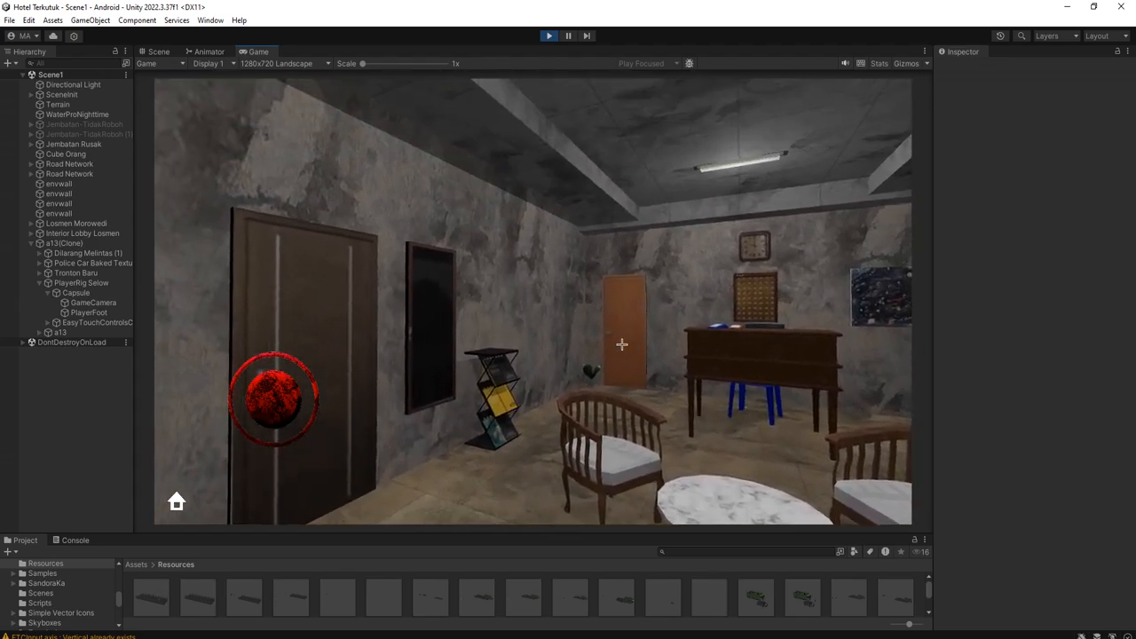
pyautogui.moveTo(531, 346)
pyautogui.mouseDown()
pyautogui.moveTo(612, 391)
pyautogui.moveTo(653, 391)
pyautogui.mouseUp()
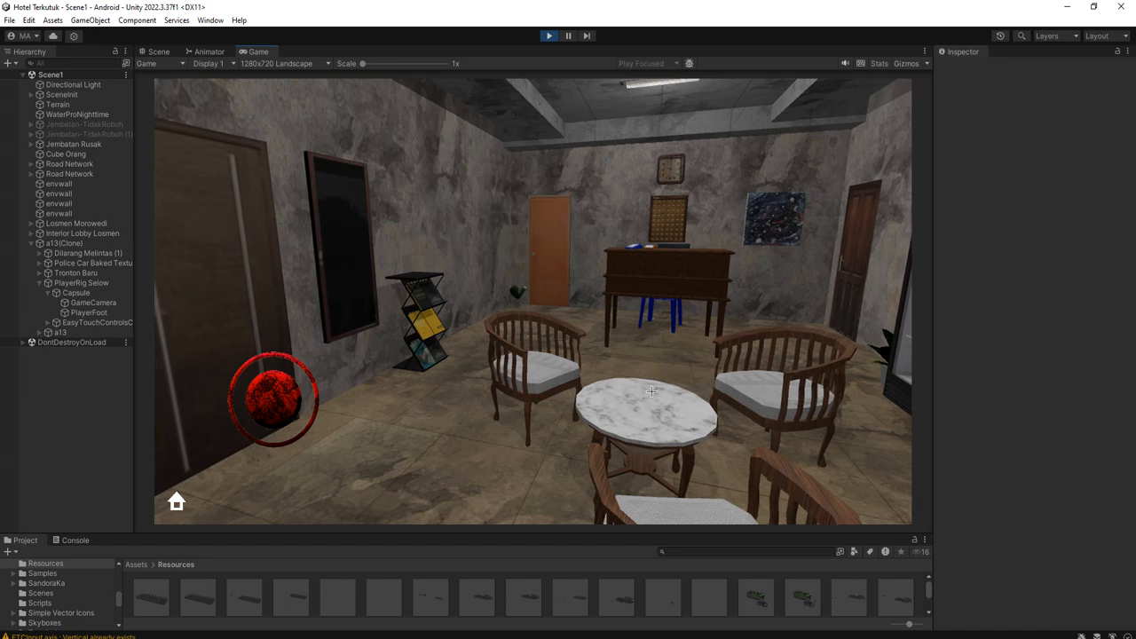
pyautogui.moveTo(561, 343)
pyautogui.mouseDown()
pyautogui.moveTo(669, 378)
pyautogui.moveTo(595, 417)
pyautogui.moveTo(678, 348)
pyautogui.moveTo(470, 331)
pyautogui.moveTo(500, 396)
pyautogui.moveTo(717, 372)
pyautogui.mouseUp()
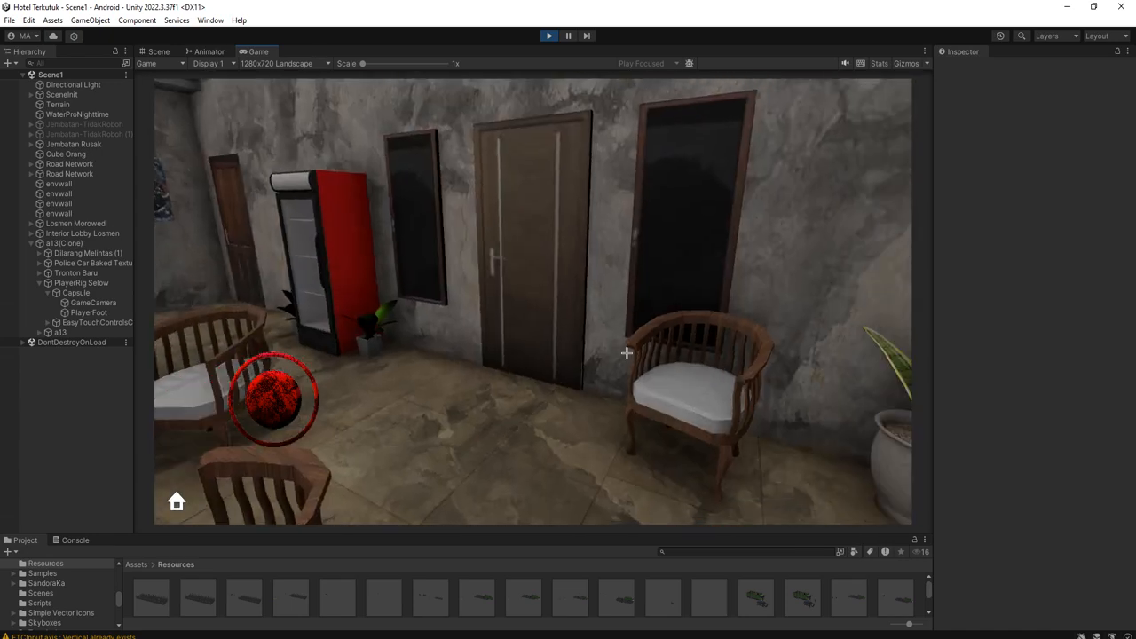
pyautogui.moveTo(627, 353)
pyautogui.mouseDown()
pyautogui.moveTo(604, 266)
pyautogui.moveTo(740, 219)
pyautogui.mouseUp()
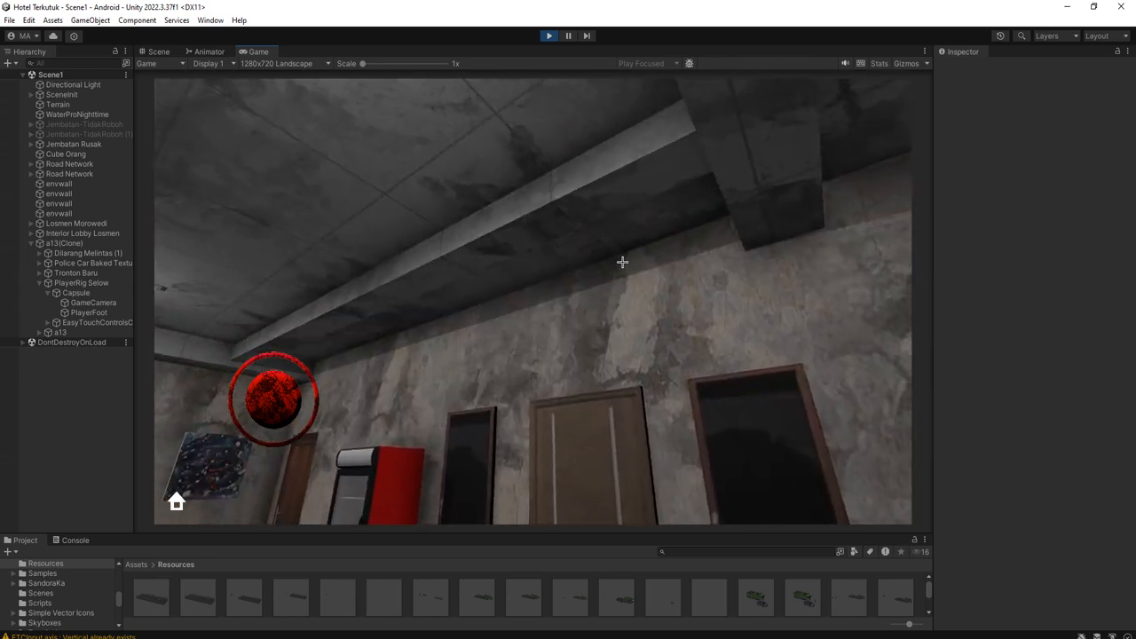
pyautogui.moveTo(623, 262)
pyautogui.mouseDown()
pyautogui.moveTo(367, 268)
pyautogui.moveTo(613, 387)
pyautogui.moveTo(684, 396)
pyautogui.moveTo(628, 397)
pyautogui.mouseUp()
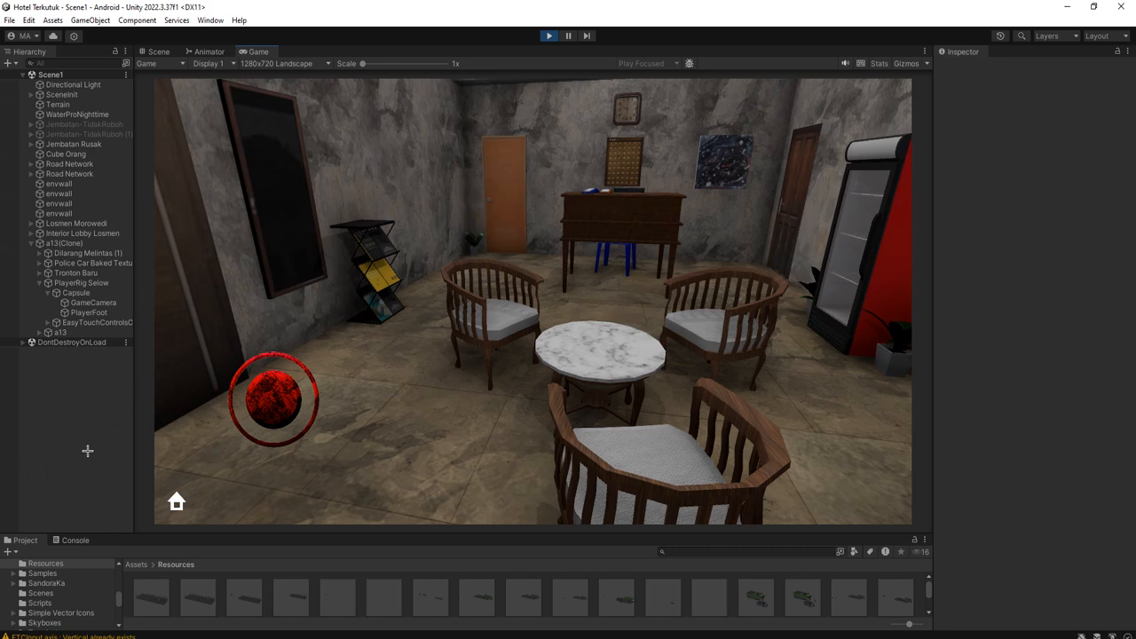
pyautogui.hotkey('alt', 'Tab')
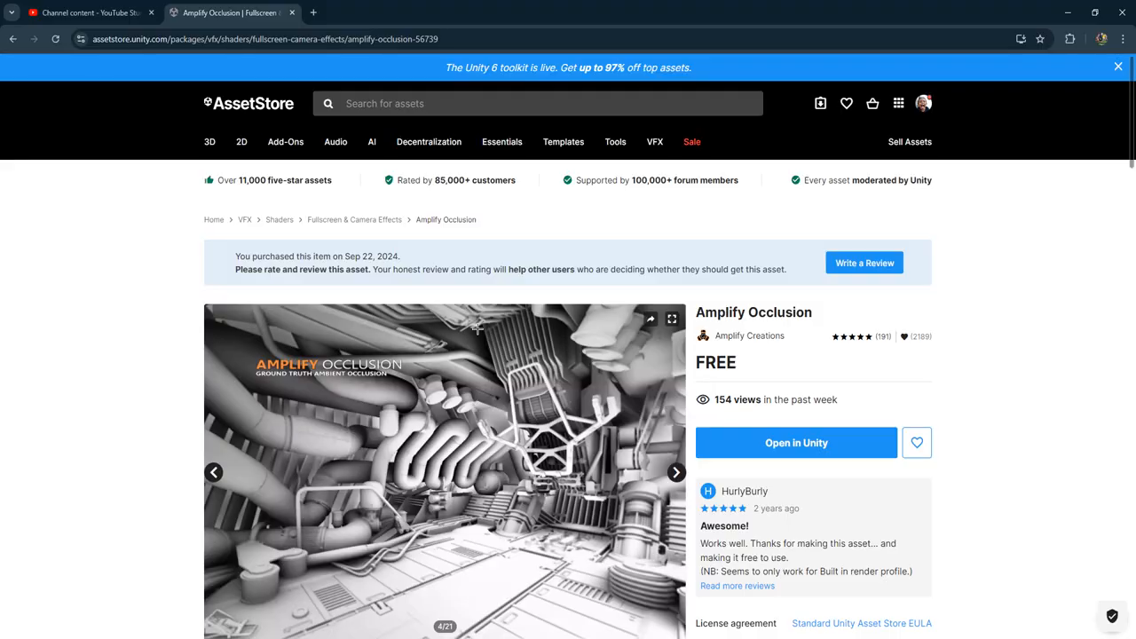
# Highlight the Amplify Occlusion title and its web address, then return to the Unity editor
pyautogui.moveTo(697, 312); pyautogui.dragTo(813, 312)
pyautogui.click(813, 306)
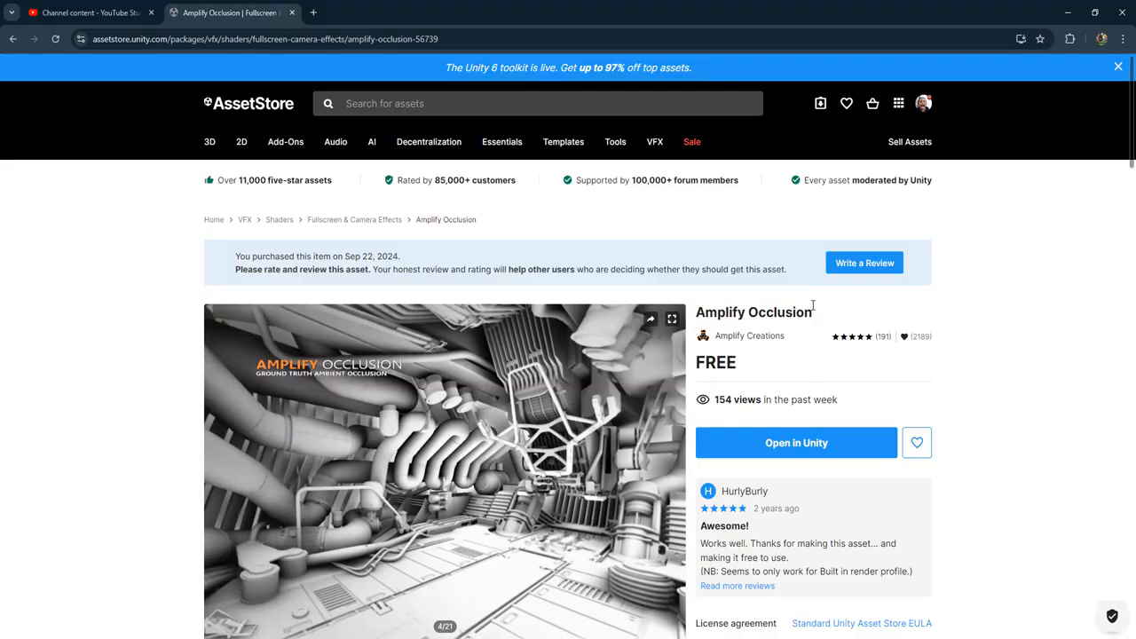
pyautogui.scroll(-1, 744, 326)
pyautogui.click(266, 39)
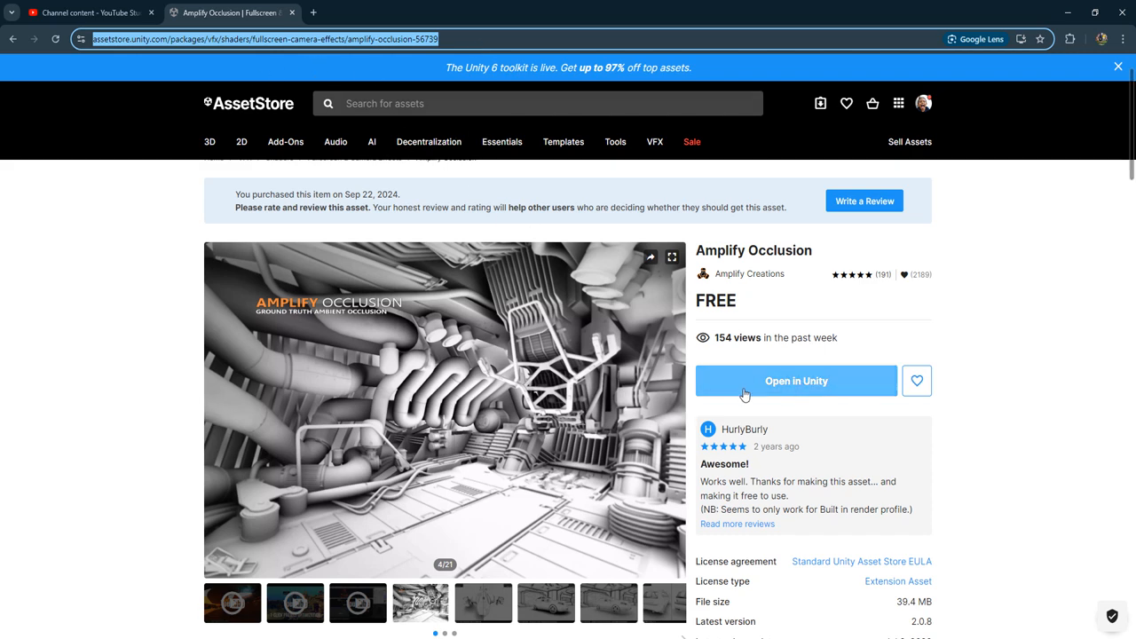
pyautogui.scroll(-1, 445, 366)
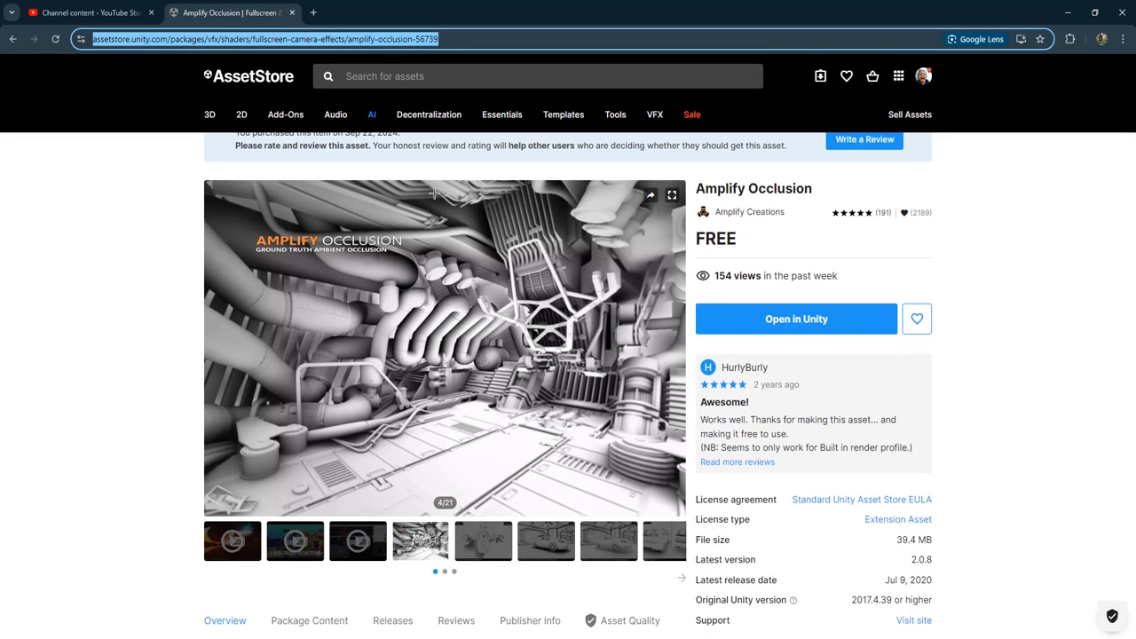
pyautogui.scroll(2, 744, 355)
pyautogui.scroll(-3, 744, 355)
pyautogui.scroll(1, 773, 459)
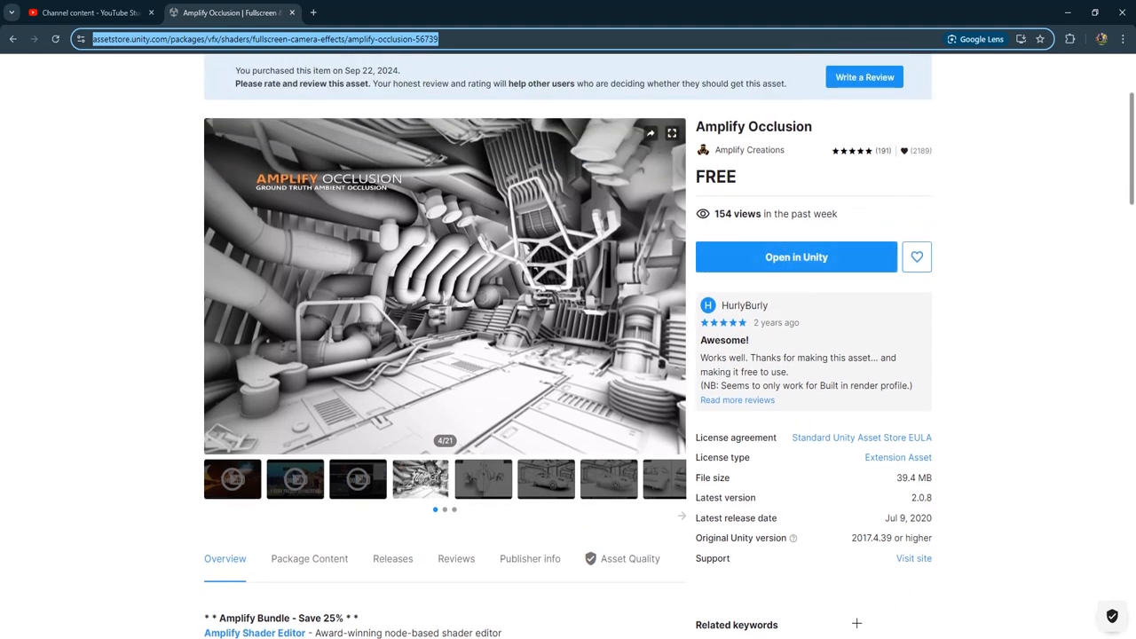
pyautogui.hotkey('alt', 'Tab')
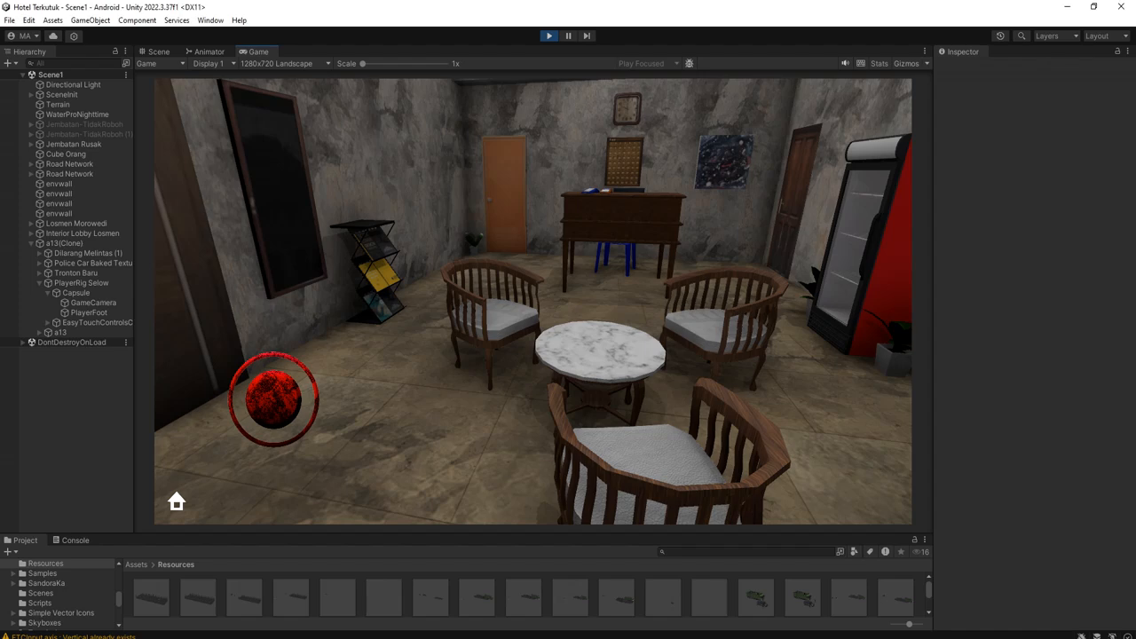
# Select GameCamera to show its components and turn the view left across the lobby
pyautogui.click(96, 302)
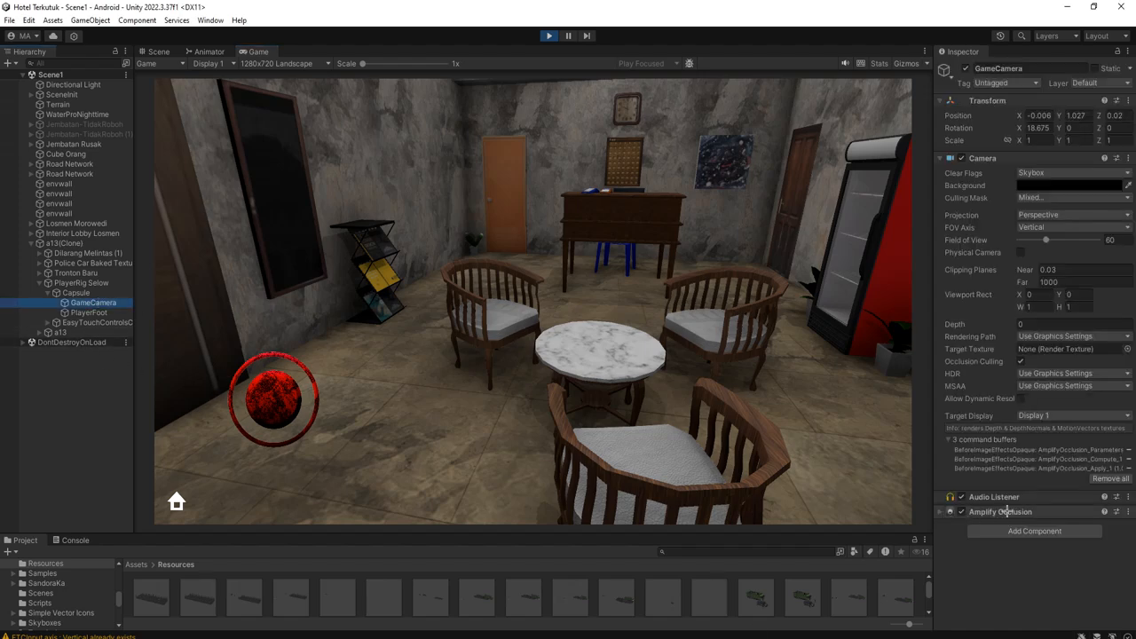
pyautogui.moveTo(548, 307); pyautogui.dragTo(621, 308)
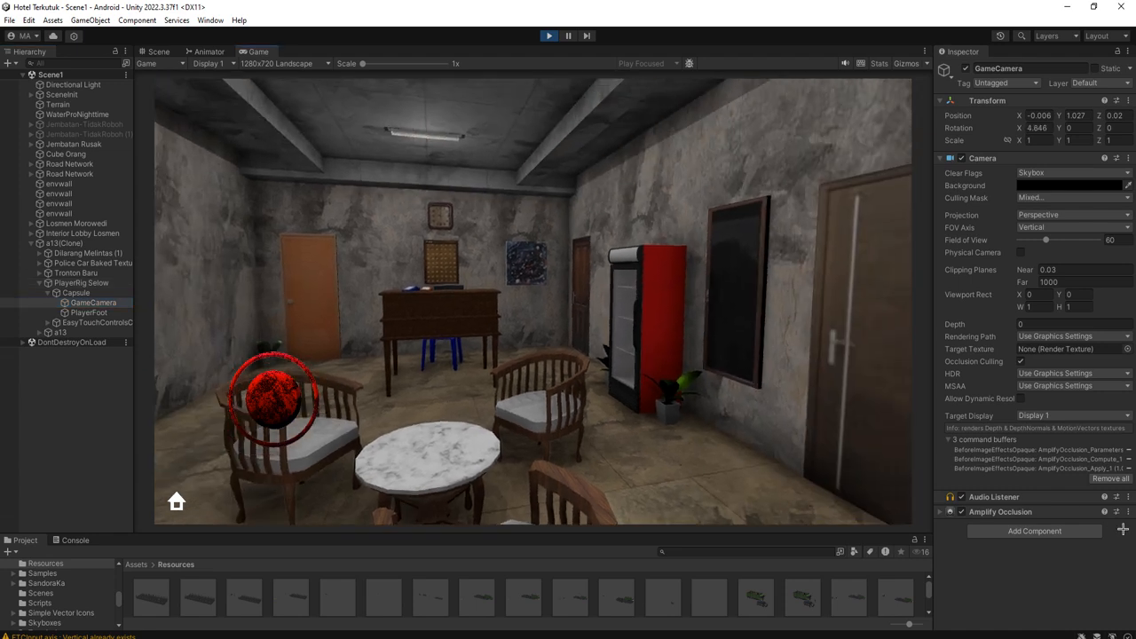
pyautogui.moveTo(751, 450); pyautogui.dragTo(739, 455)
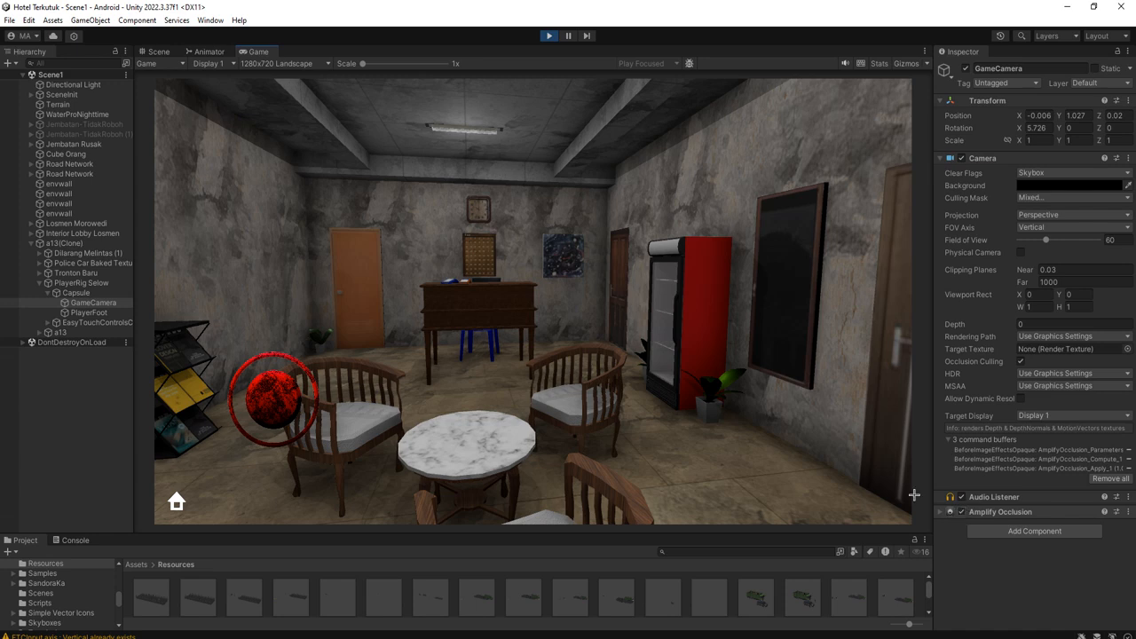
pyautogui.click(963, 513)
# Toggle Amplify Occlusion off and on twice to compare the lobby, leaving it enabled
pyautogui.click(962, 513)
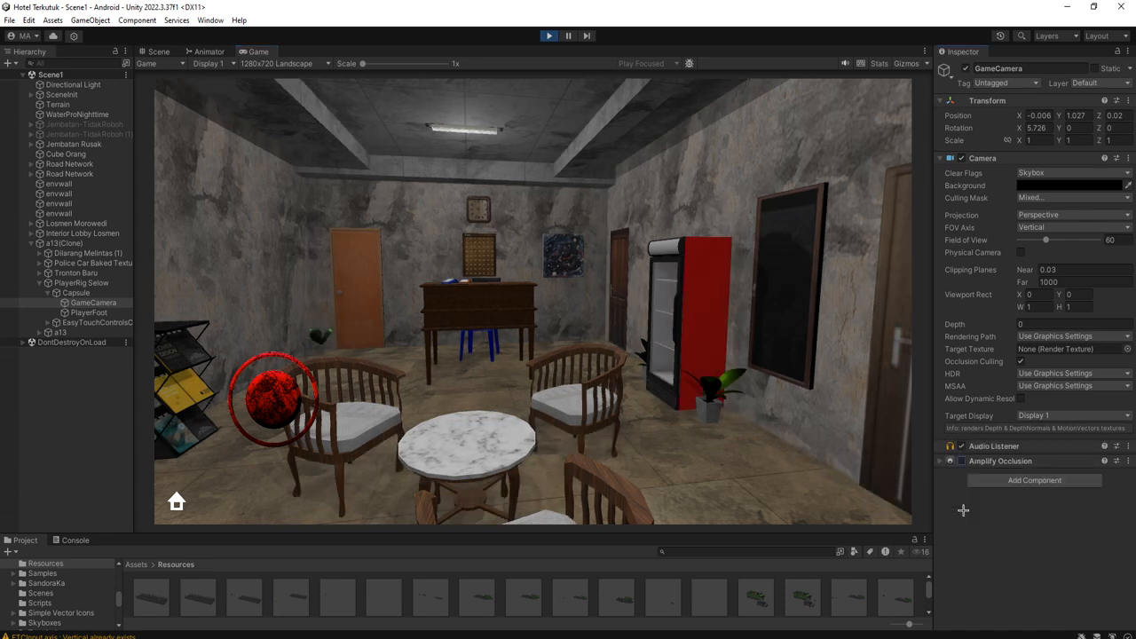
pyautogui.click(962, 461)
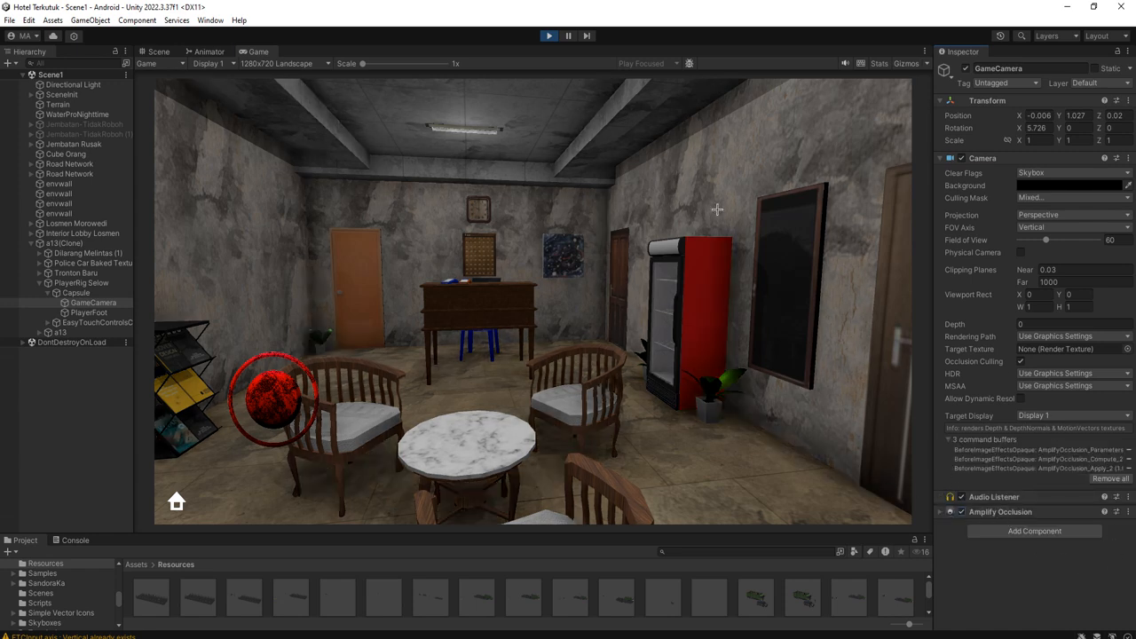
pyautogui.click(961, 513)
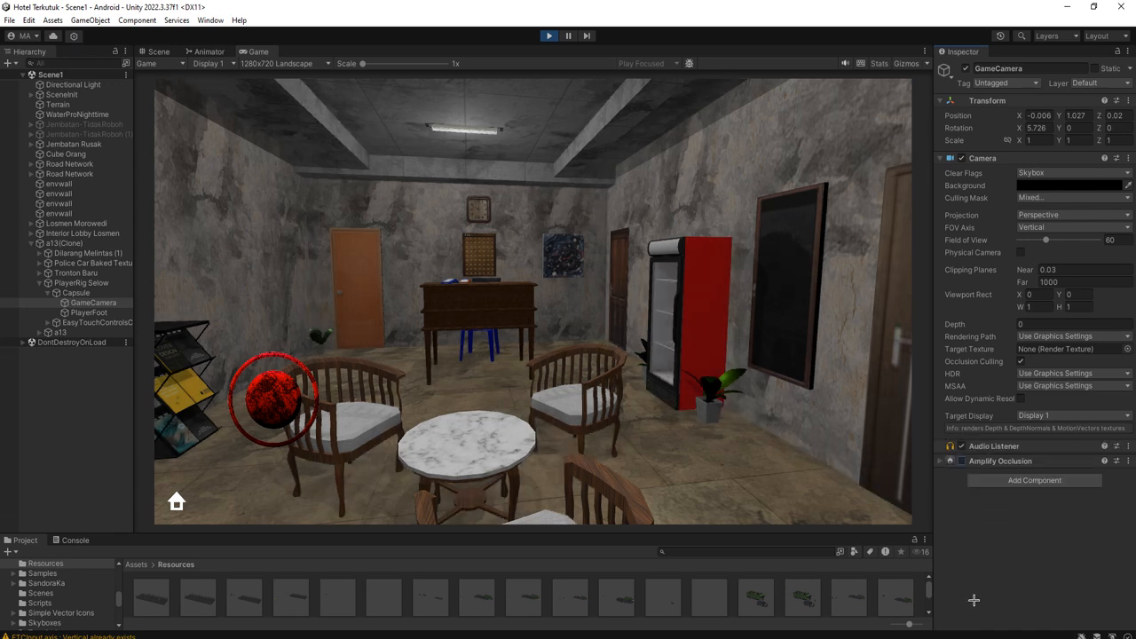
pyautogui.click(963, 461)
pyautogui.moveTo(701, 364)
pyautogui.mouseDown()
pyautogui.moveTo(680, 366)
pyautogui.moveTo(621, 336)
pyautogui.moveTo(664, 321)
pyautogui.moveTo(593, 316)
pyautogui.moveTo(622, 337)
pyautogui.mouseUp()
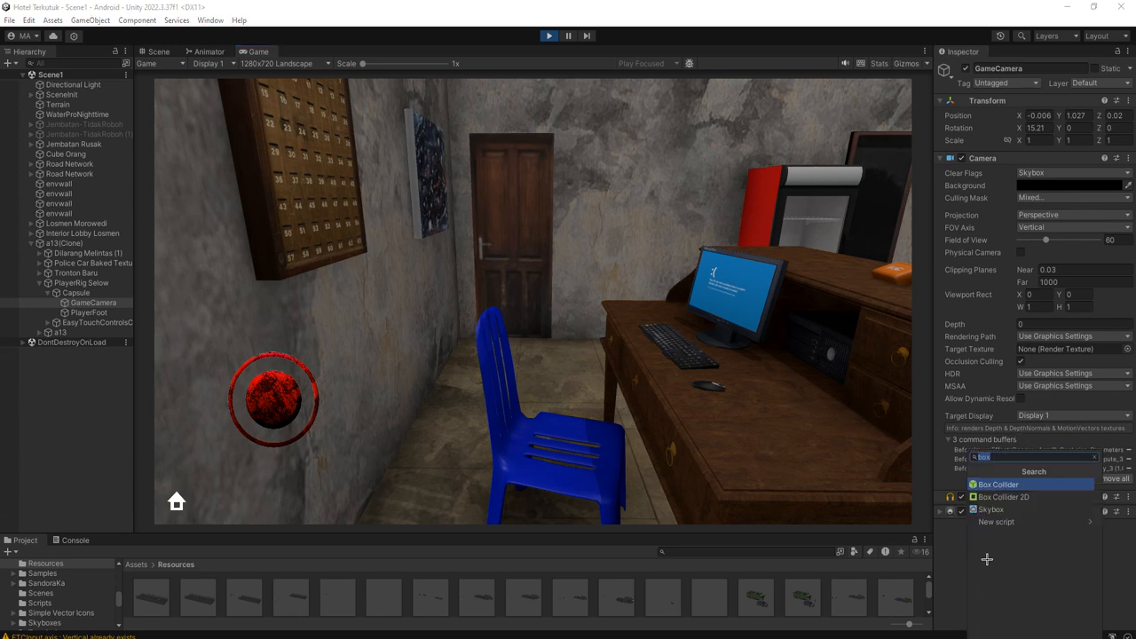
pyautogui.write('ampli')
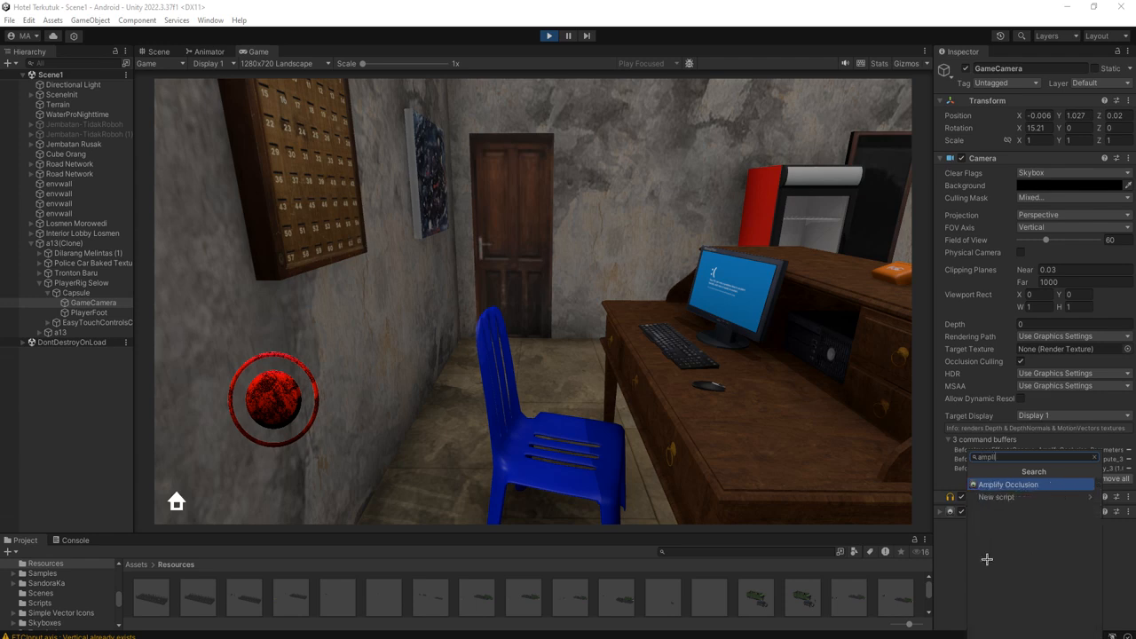
# Add the Amplify Occlusion component to GameCamera and turn toward the lobby seating
pyautogui.click(1010, 484)
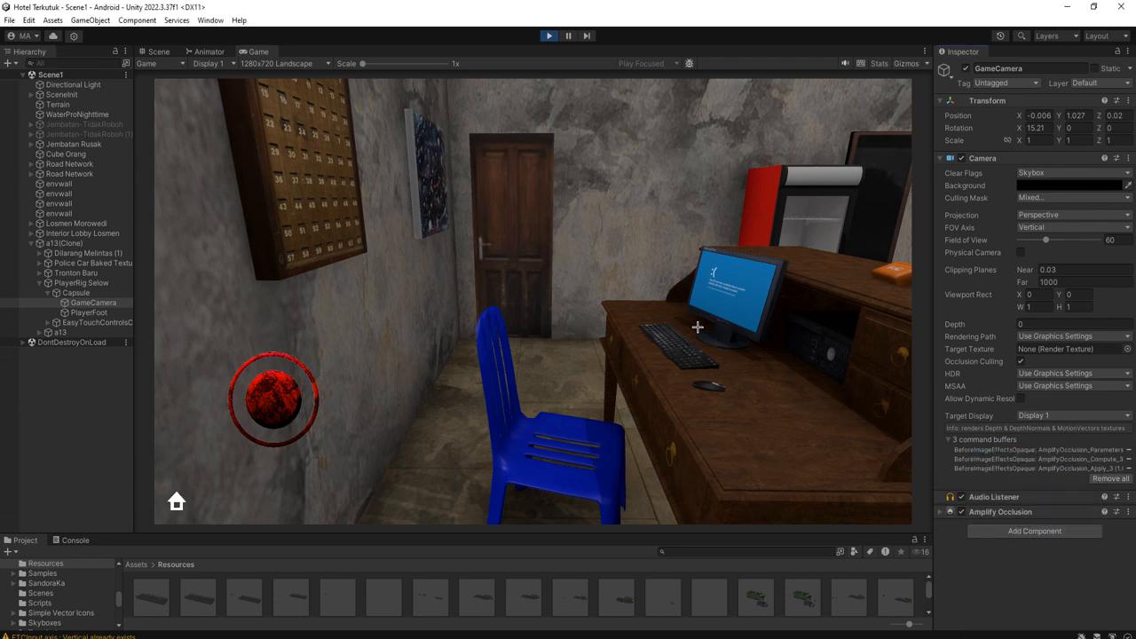
pyautogui.moveTo(697, 327)
pyautogui.mouseDown()
pyautogui.moveTo(643, 344)
pyautogui.moveTo(819, 463)
pyautogui.mouseUp()
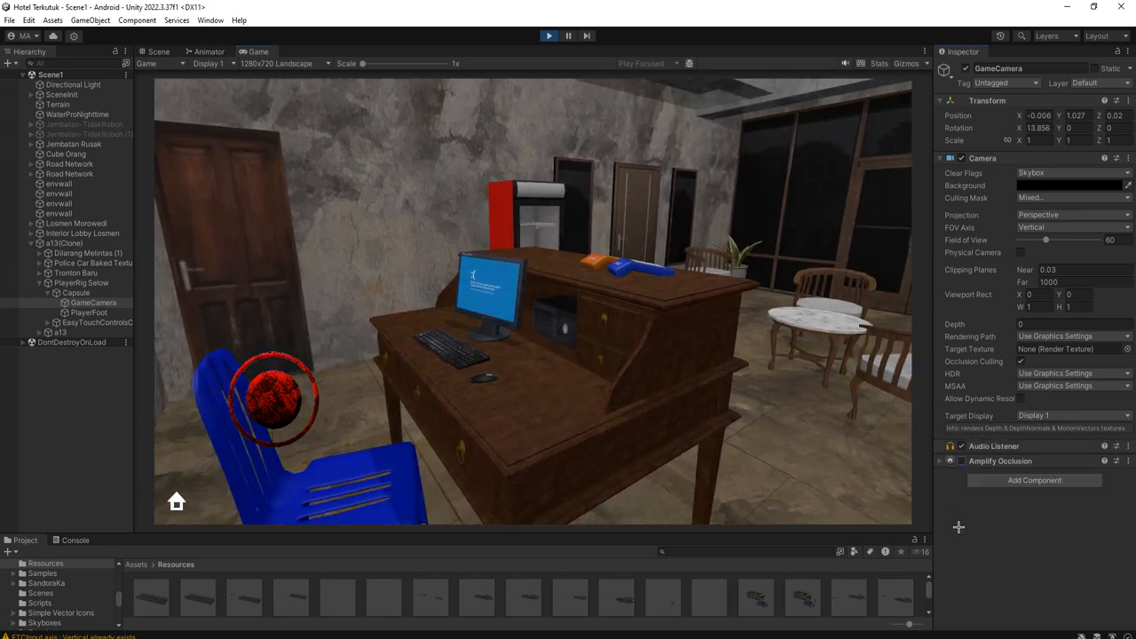
pyautogui.moveTo(884, 439)
pyautogui.mouseDown()
pyautogui.moveTo(702, 423)
pyautogui.moveTo(620, 314)
pyautogui.moveTo(527, 360)
pyautogui.moveTo(646, 385)
pyautogui.moveTo(474, 364)
pyautogui.moveTo(643, 400)
pyautogui.moveTo(619, 380)
pyautogui.mouseUp()
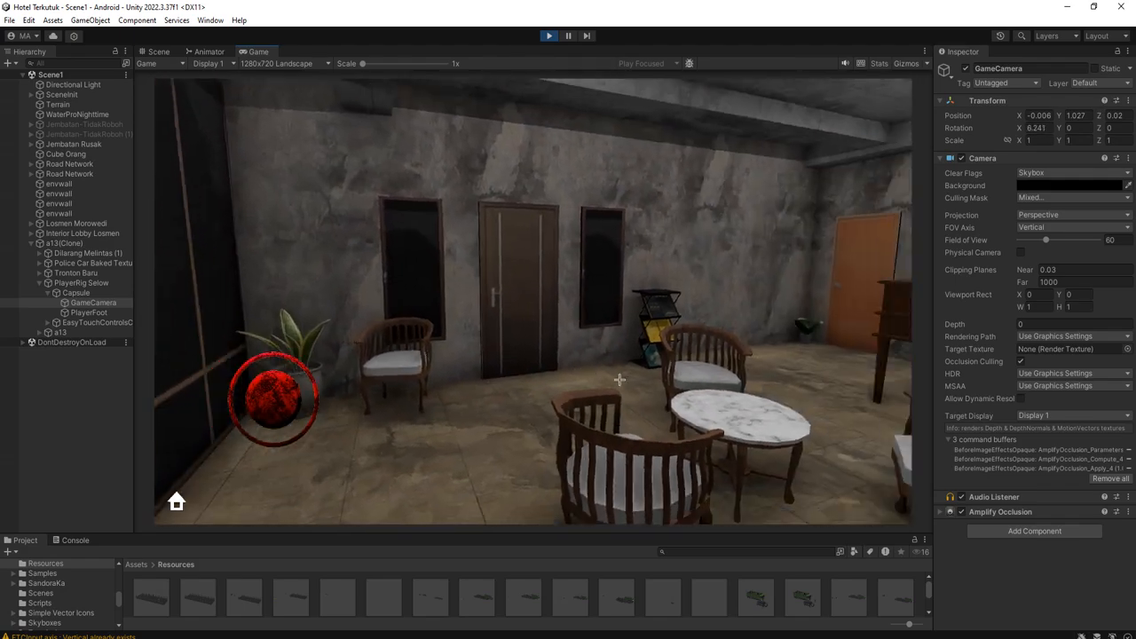